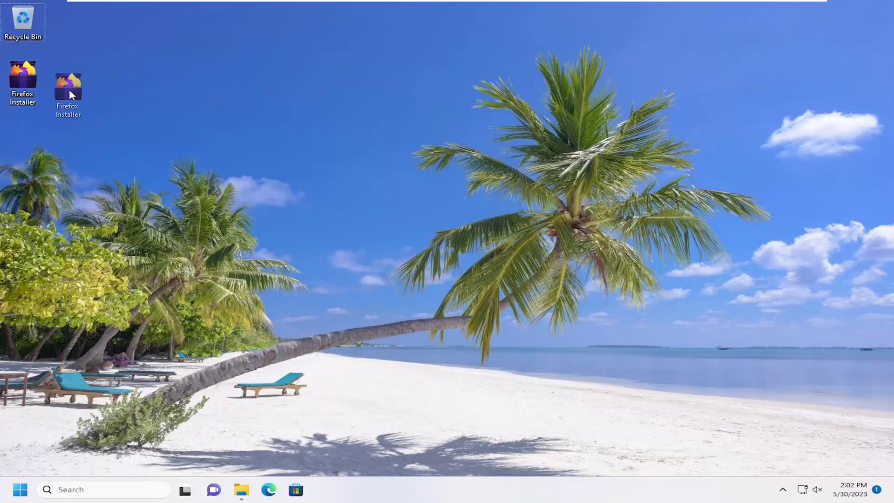
# Step: Drag the Firefox Installer desktop icon one grid column to the right
pyautogui.moveTo(60, 84); pyautogui.dragTo(65, 86)
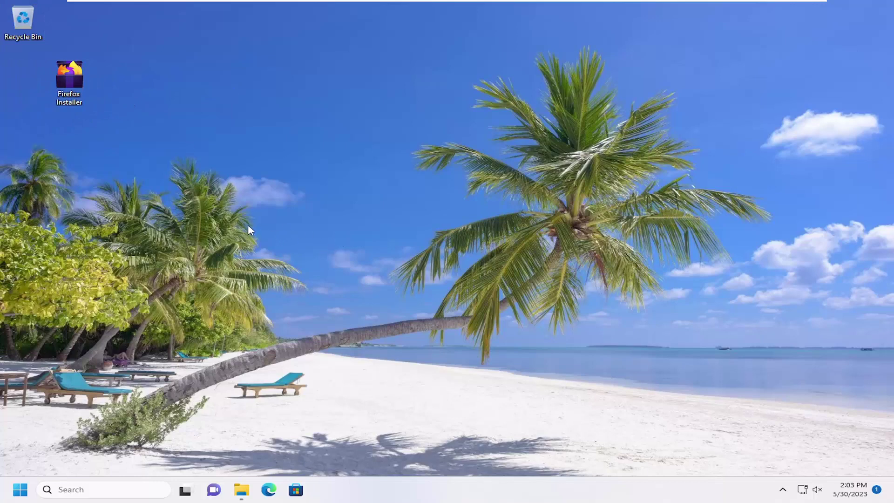
# Step: Open Downloads from the taskbar preview, place it beside the desktop icons, and select Firefox Installer
pyautogui.moveTo(243, 495)
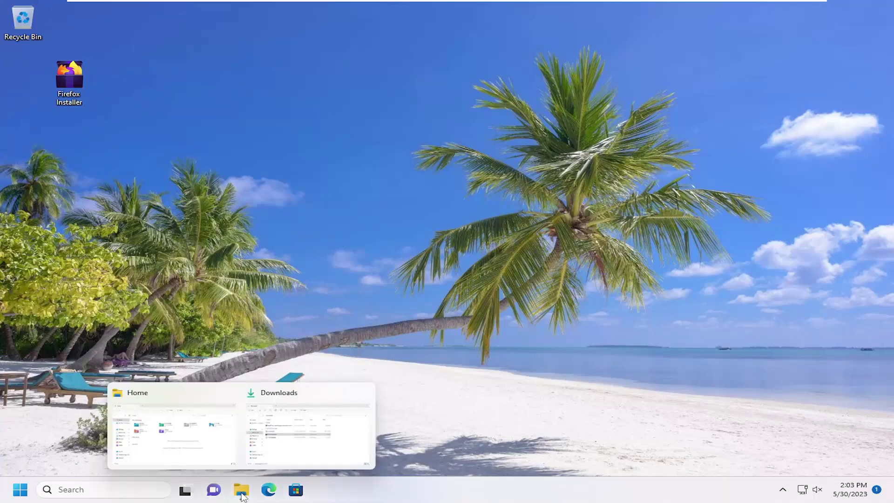
pyautogui.click(287, 416)
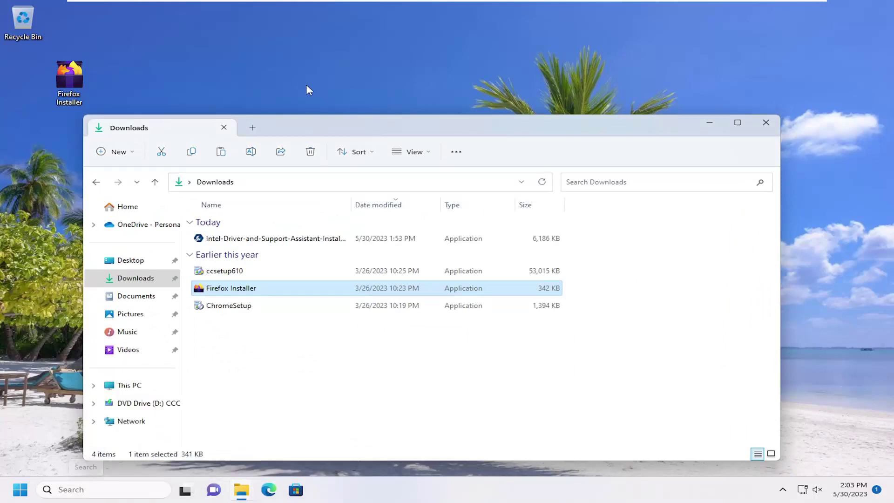
pyautogui.moveTo(324, 125); pyautogui.dragTo(424, 72)
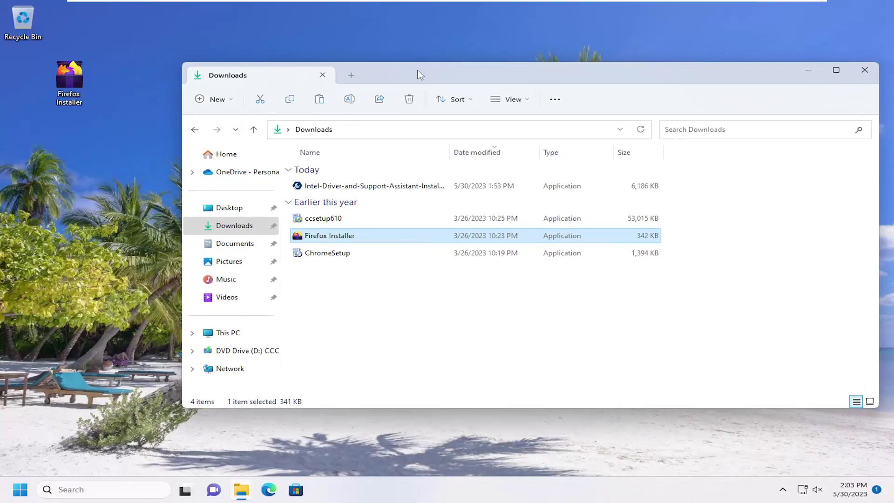
pyautogui.moveTo(419, 74); pyautogui.dragTo(404, 45)
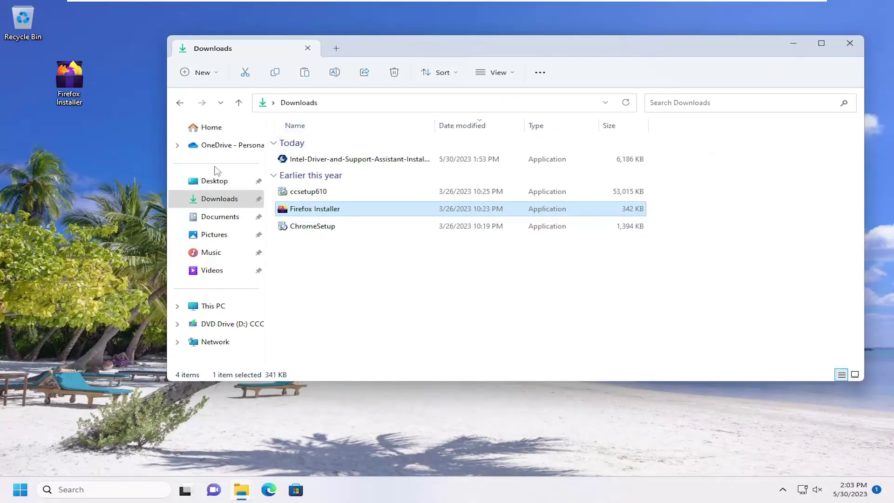
pyautogui.click(73, 88)
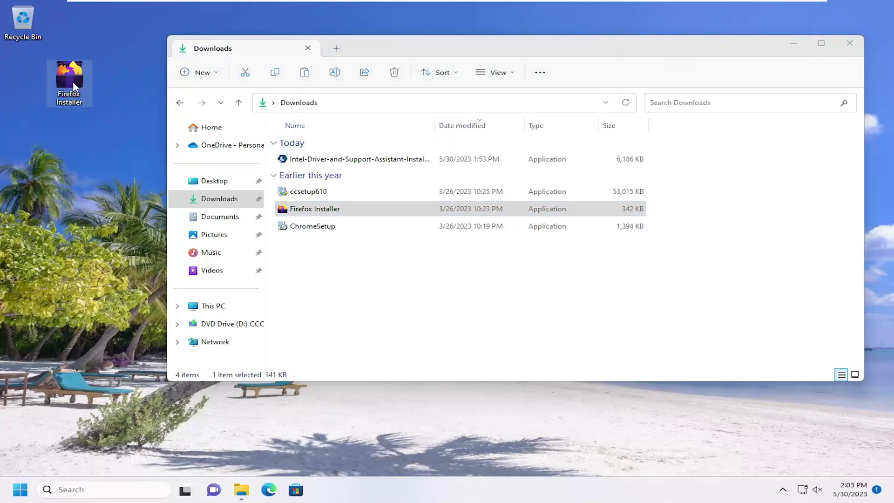
# Step: Drag the desktop Firefox Installer into the Downloads list, replacing the existing copy, and select it
pyautogui.moveTo(73, 85); pyautogui.dragTo(416, 265)
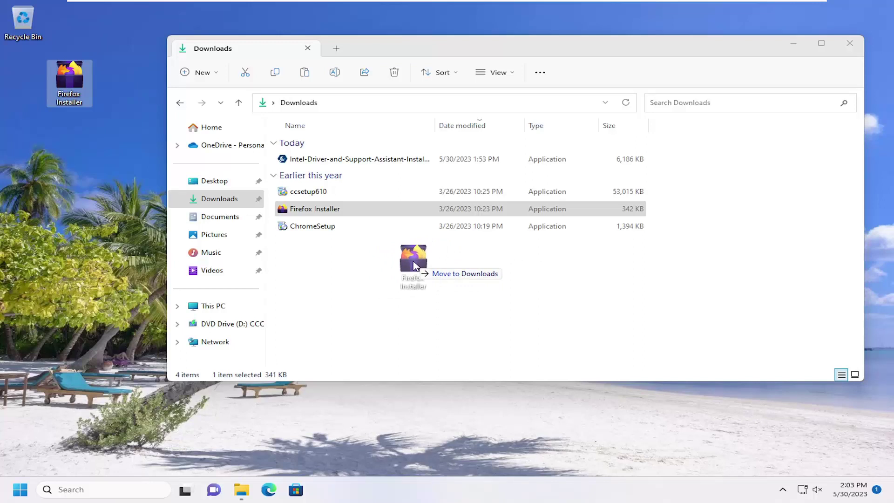
pyautogui.moveTo(416, 264); pyautogui.dragTo(395, 278)
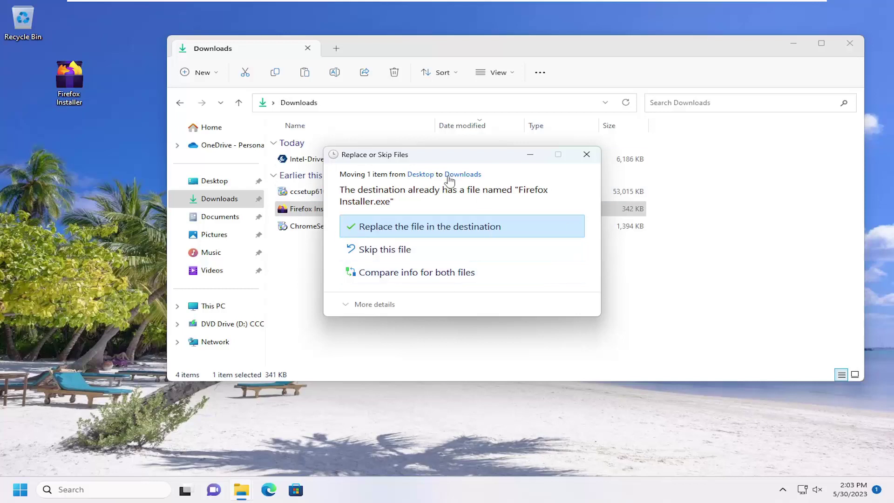
pyautogui.moveTo(442, 158); pyautogui.dragTo(411, 144)
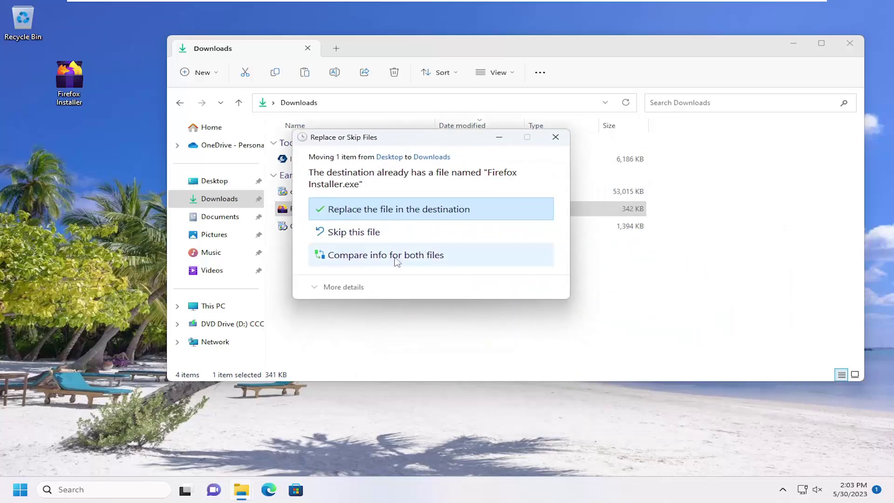
pyautogui.click(382, 210)
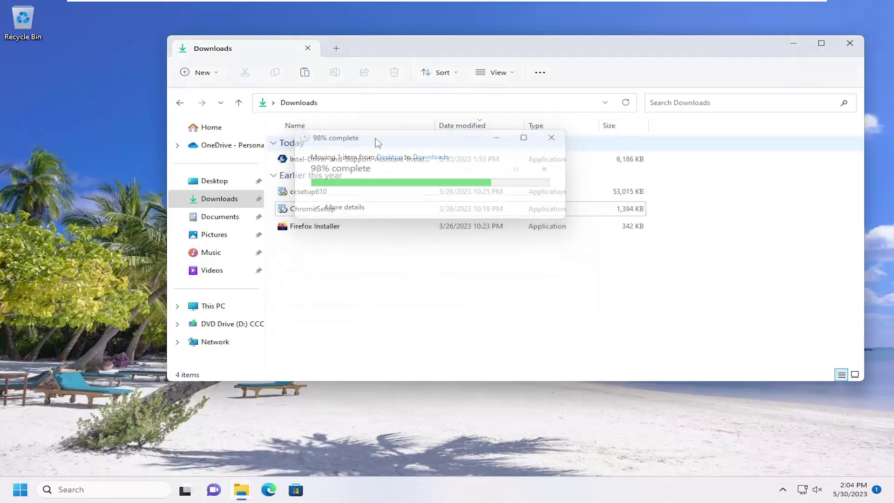
pyautogui.click(354, 227)
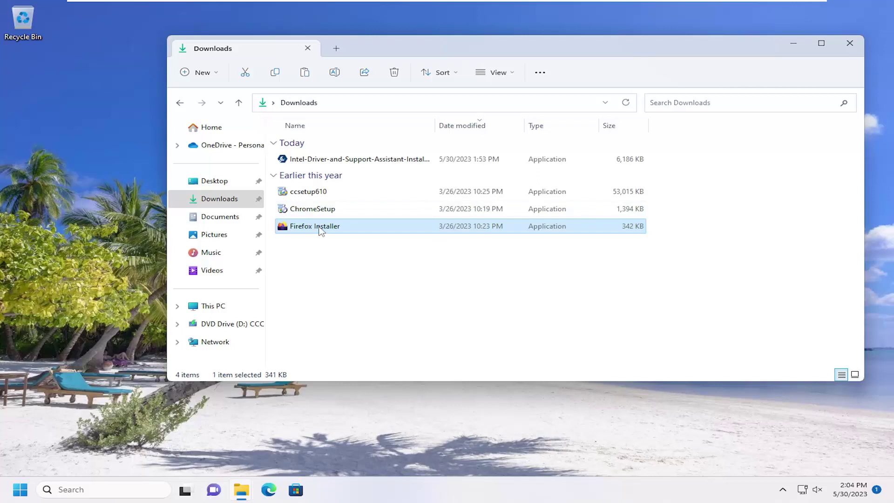
# Step: Drag Firefox Installer from Downloads onto the desktop and open its full right-click menu
pyautogui.moveTo(333, 228)
pyautogui.moveTo(314, 228); pyautogui.dragTo(71, 148)
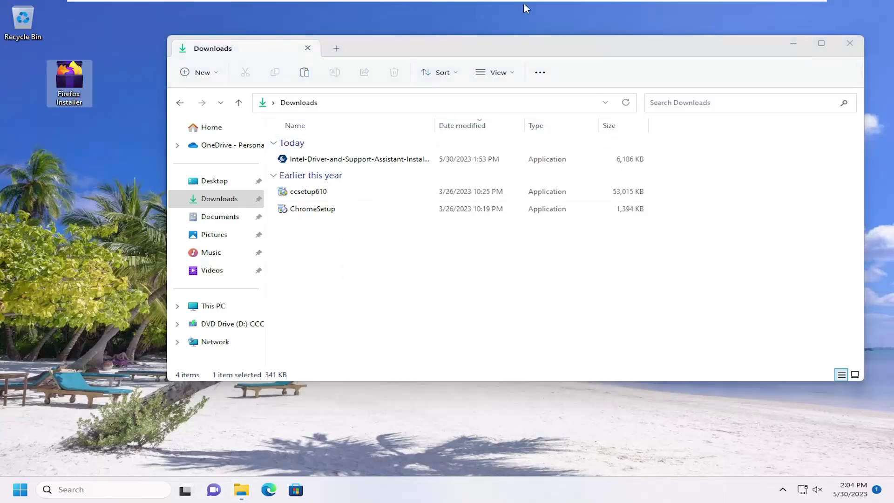
pyautogui.moveTo(528, 46); pyautogui.dragTo(545, 50)
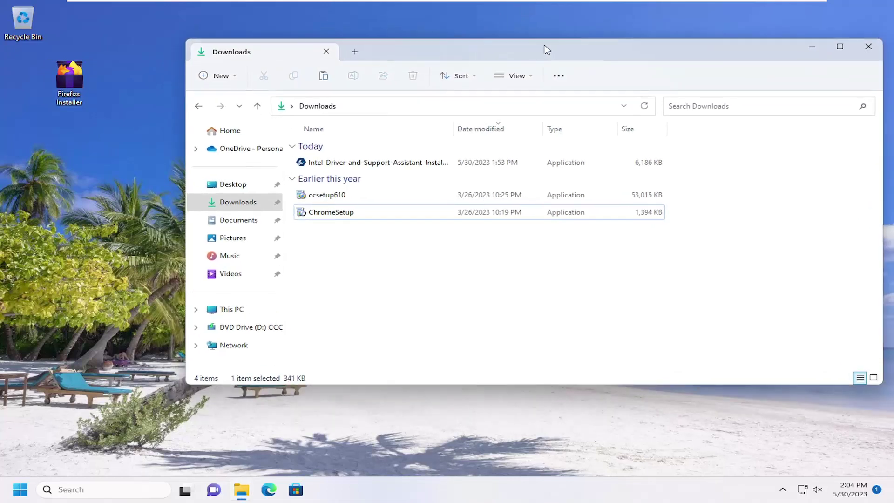
pyautogui.rightClick(75, 80)
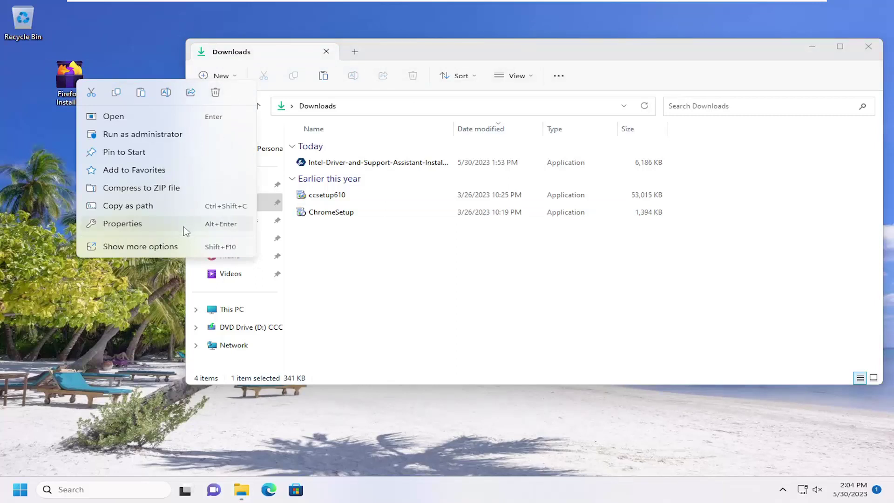
pyautogui.click(142, 247)
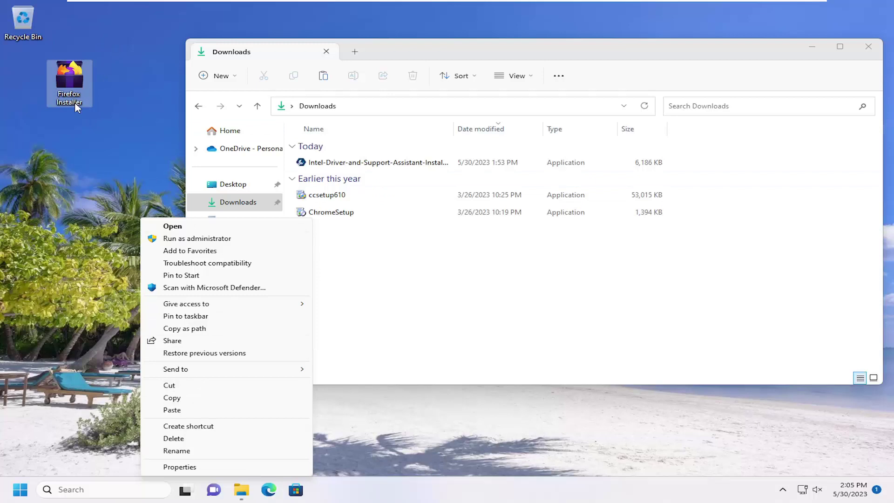
# Step: Cut the desktop Firefox Installer through the Show more options menu
pyautogui.click(67, 79)
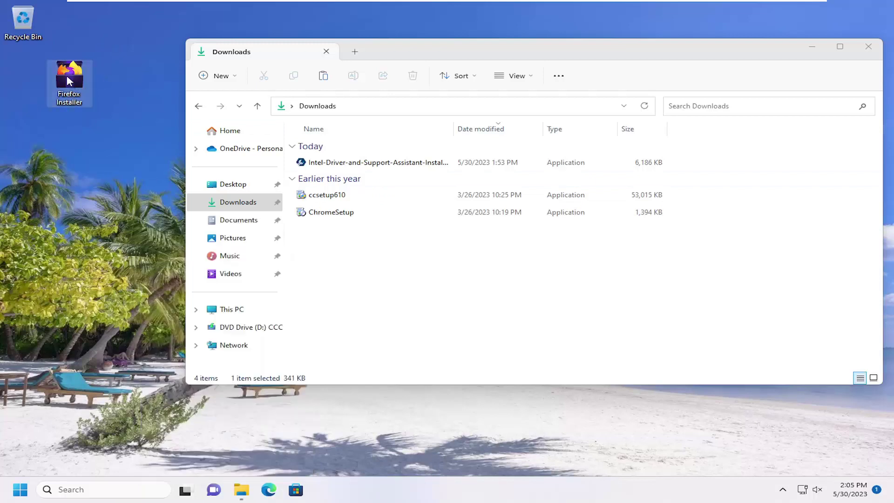
pyautogui.rightClick(74, 74)
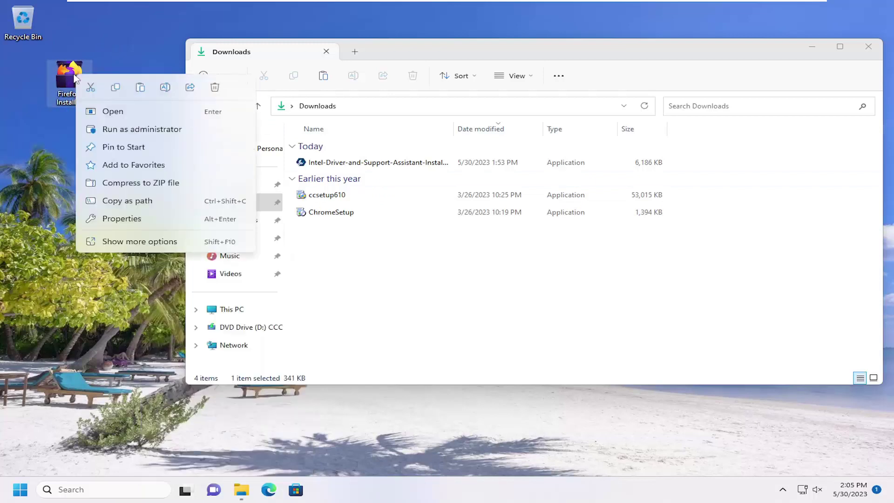
pyautogui.click(122, 243)
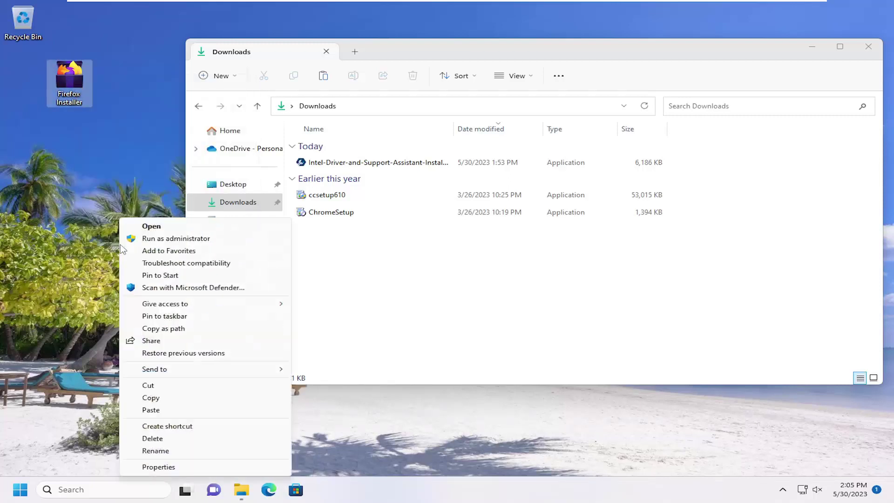
pyautogui.click(148, 386)
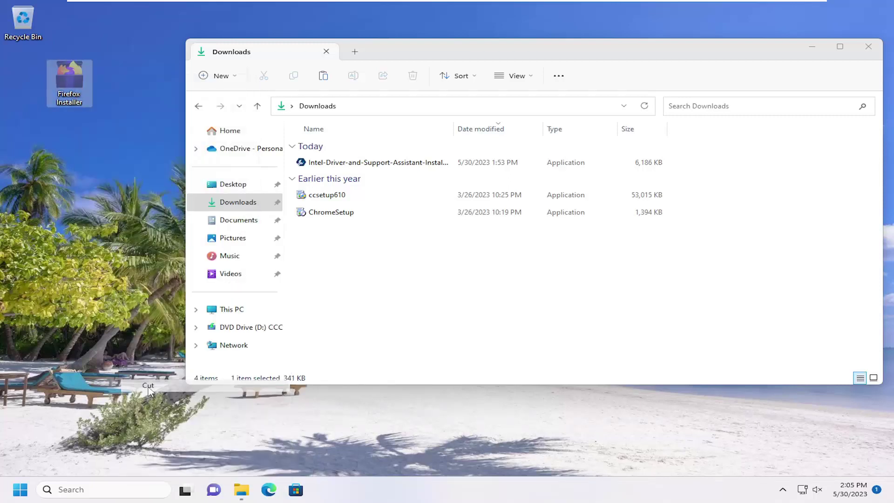
# Step: Paste the cut installer into empty space in the Downloads folder
pyautogui.rightClick(345, 245)
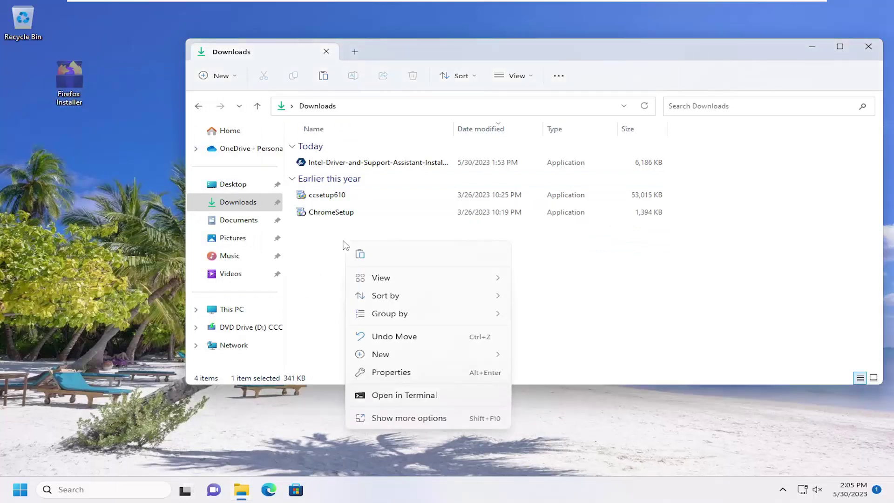
pyautogui.click(403, 418)
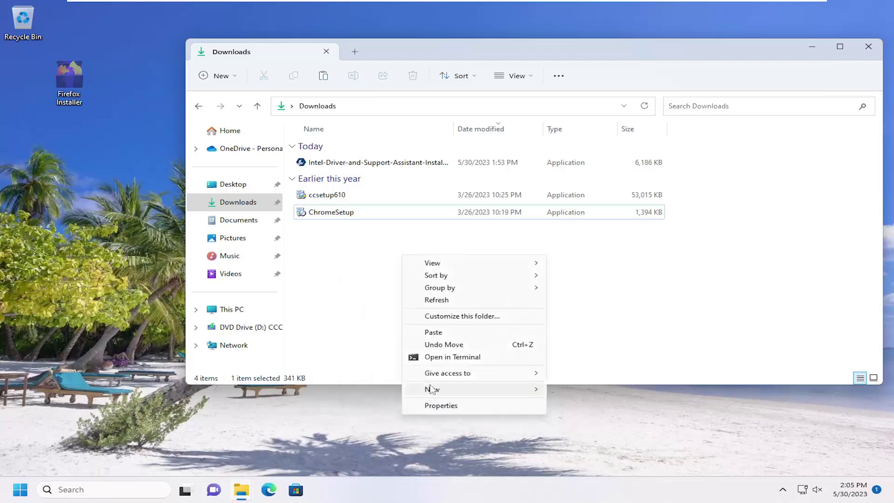
pyautogui.click(433, 333)
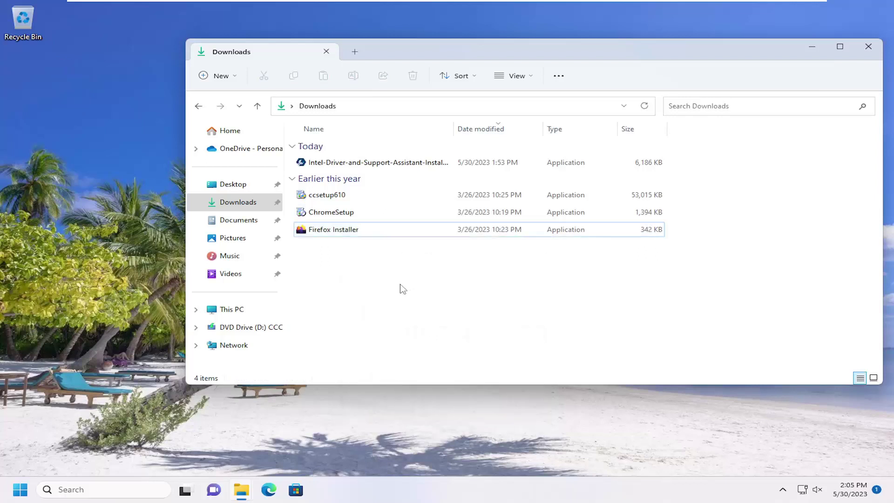
# Step: Drag Firefox Installer from Downloads to the desktop, then cut it there
pyautogui.moveTo(354, 230); pyautogui.dragTo(93, 135)
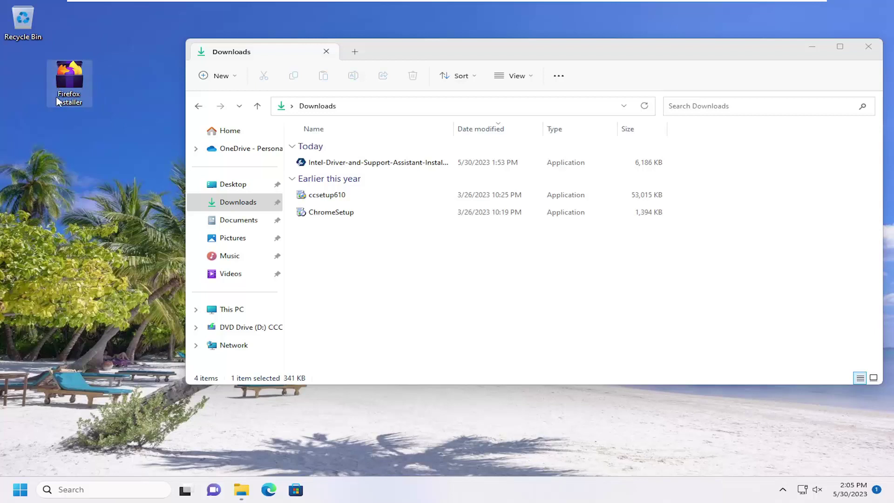
pyautogui.rightClick(67, 76)
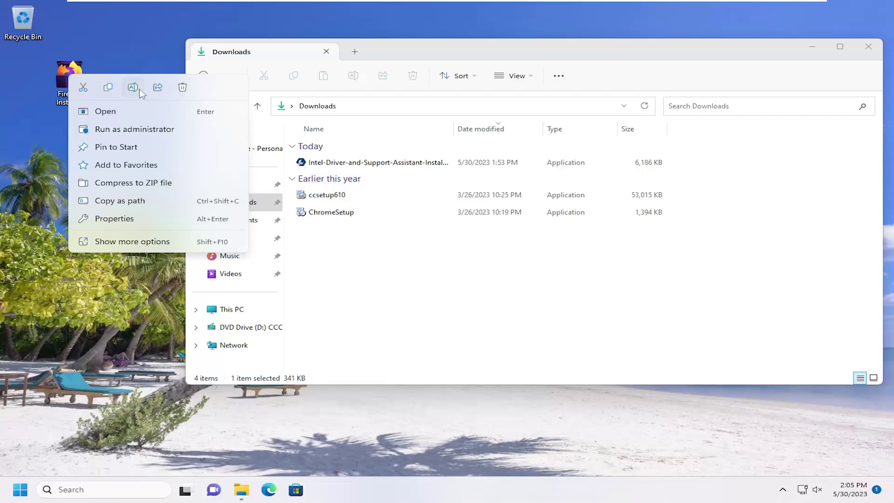
pyautogui.click(85, 88)
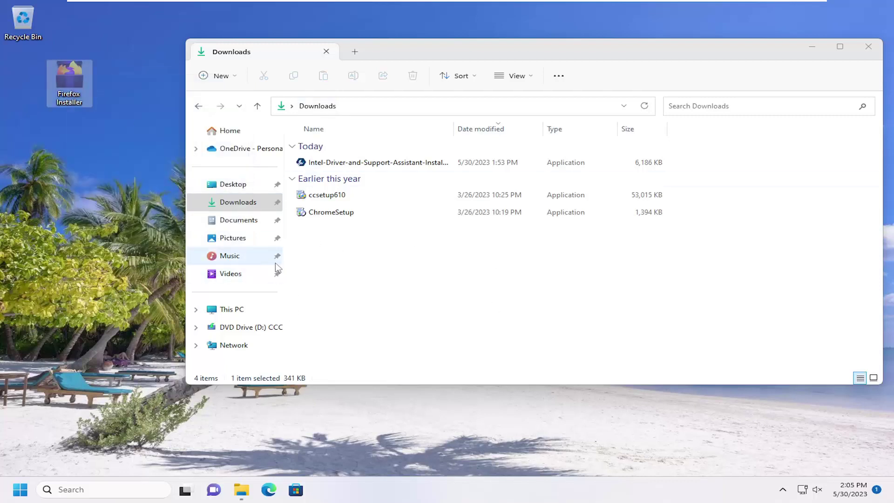
# Step: Paste the installer into Downloads, then drag it back onto the desktop
pyautogui.rightClick(331, 246)
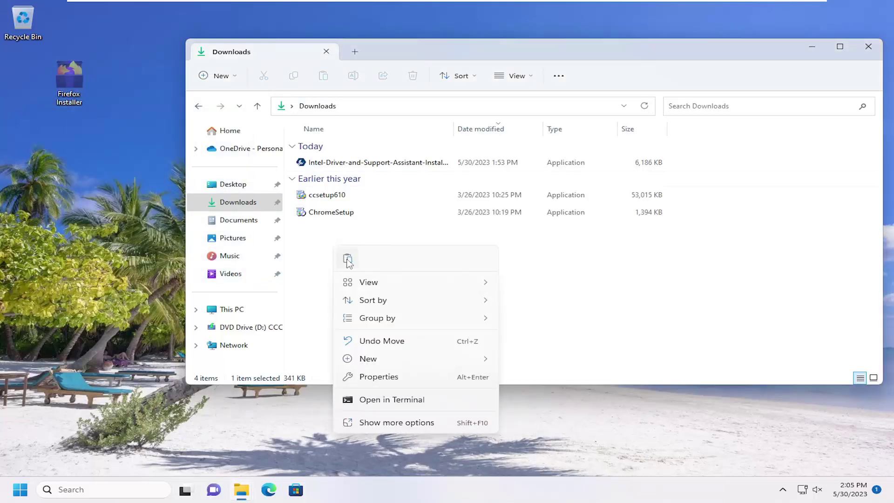
pyautogui.click(348, 259)
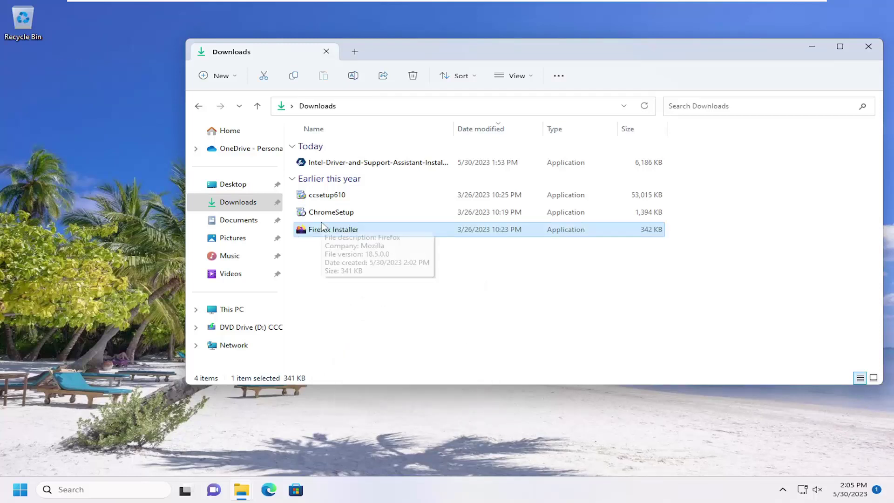
pyautogui.moveTo(324, 232); pyautogui.dragTo(62, 124)
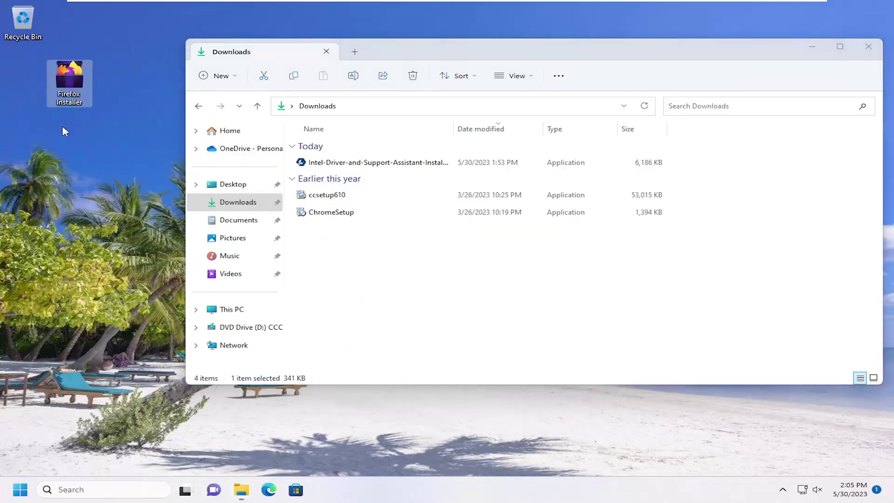
# Step: Cut the desktop Firefox Installer and paste it into the Downloads folder
pyautogui.rightClick(70, 83)
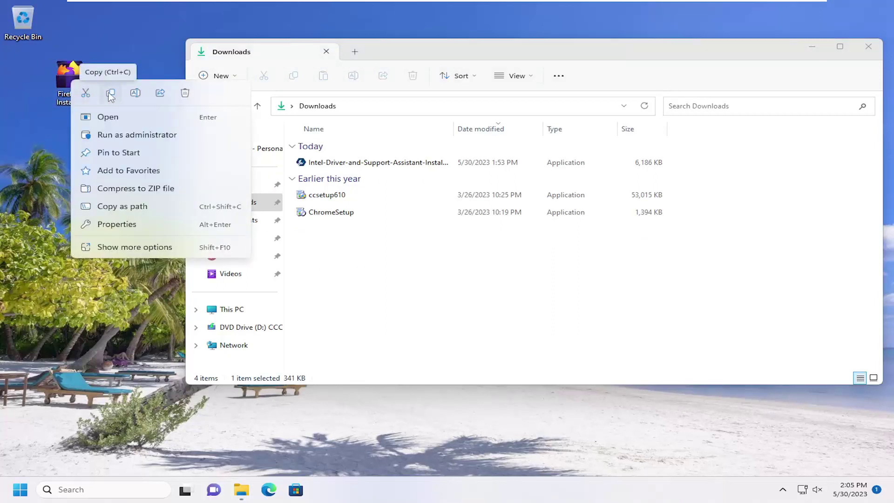
pyautogui.click(86, 93)
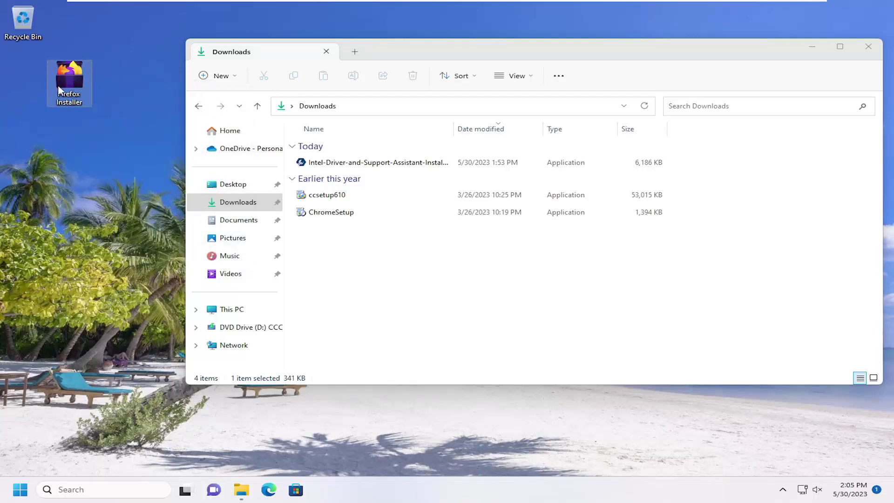
pyautogui.click(379, 273)
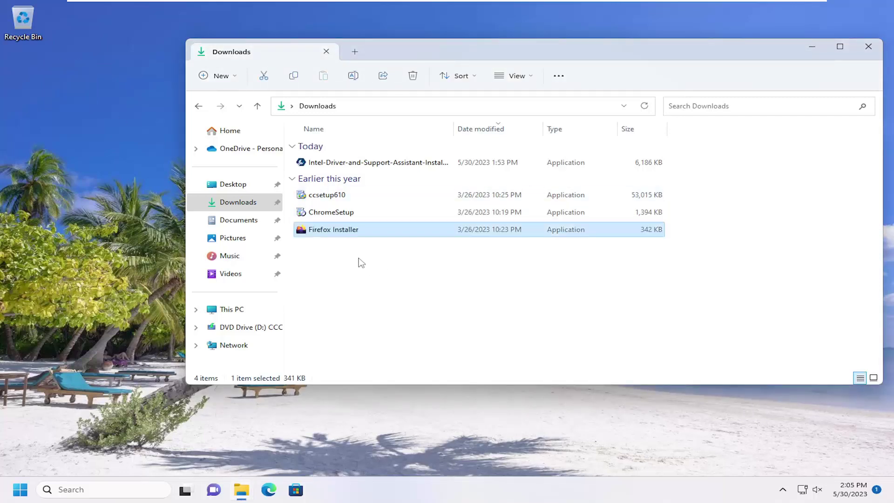
# Step: Drag the installer back to the desktop, then undo with Ctrl+Z so it stays in Downloads
pyautogui.moveTo(330, 236); pyautogui.dragTo(72, 86)
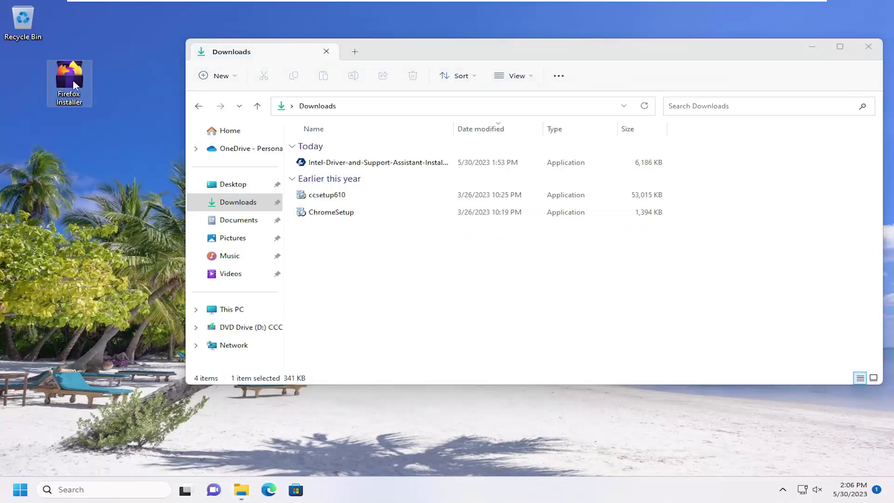
pyautogui.click(332, 257)
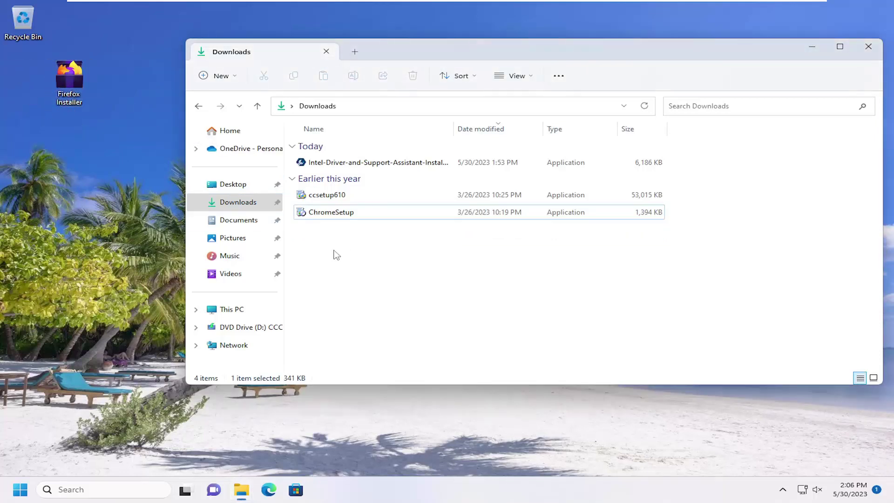
pyautogui.hotkey('ctrl', 'z')
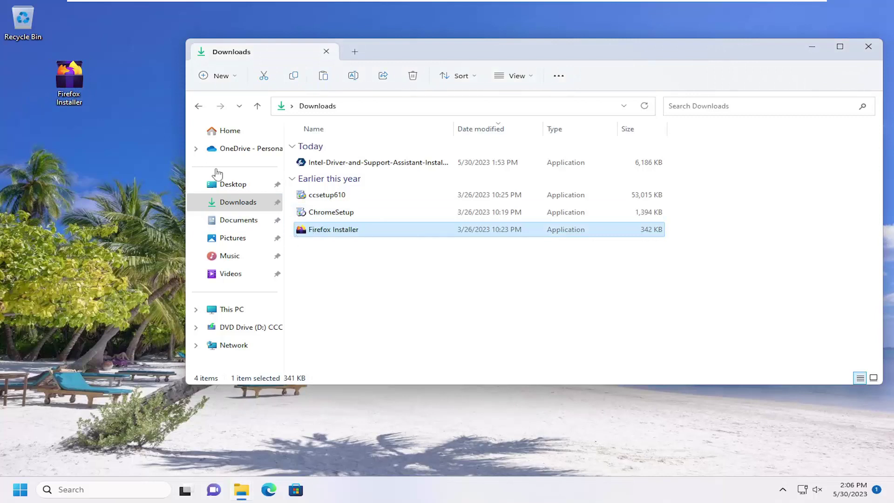
pyautogui.click(78, 83)
pyautogui.rightClick(79, 83)
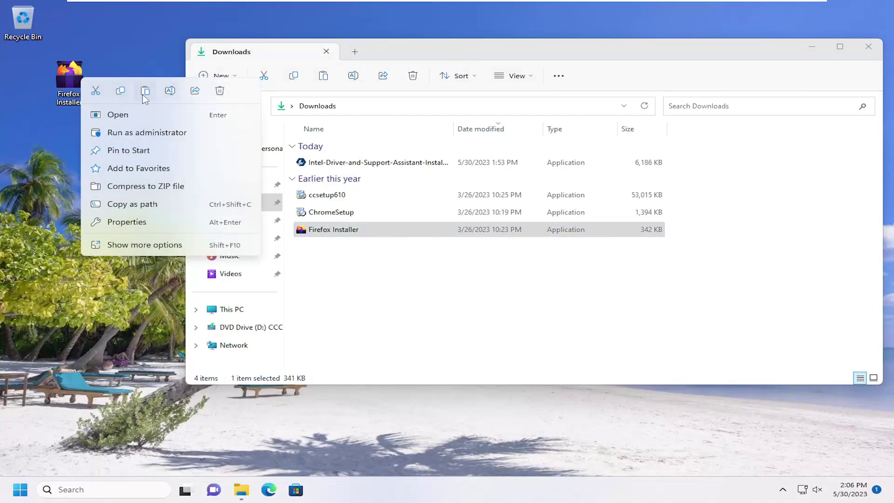
pyautogui.click(133, 245)
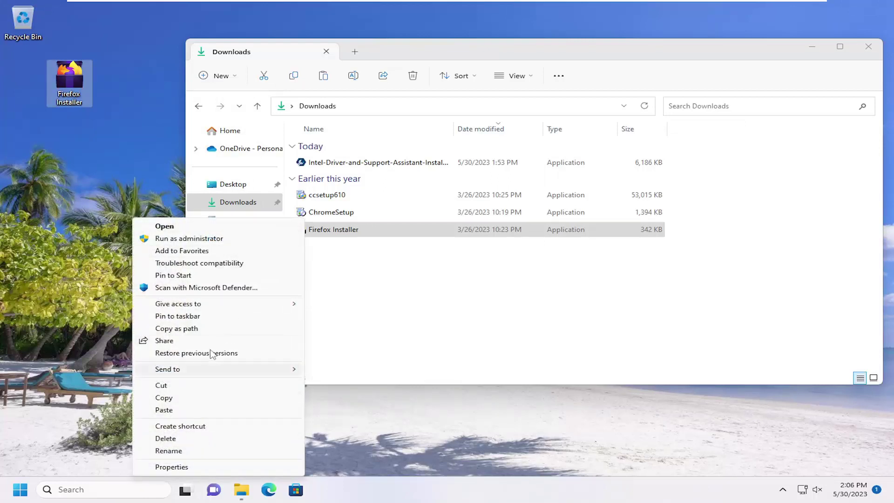
pyautogui.click(117, 140)
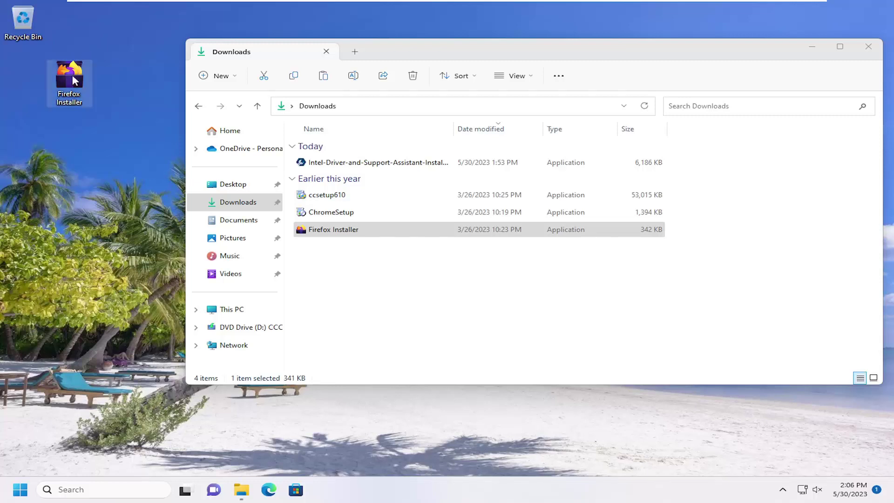
# Step: Shift the Downloads window slightly left, then close it
pyautogui.moveTo(519, 48); pyautogui.dragTo(491, 61)
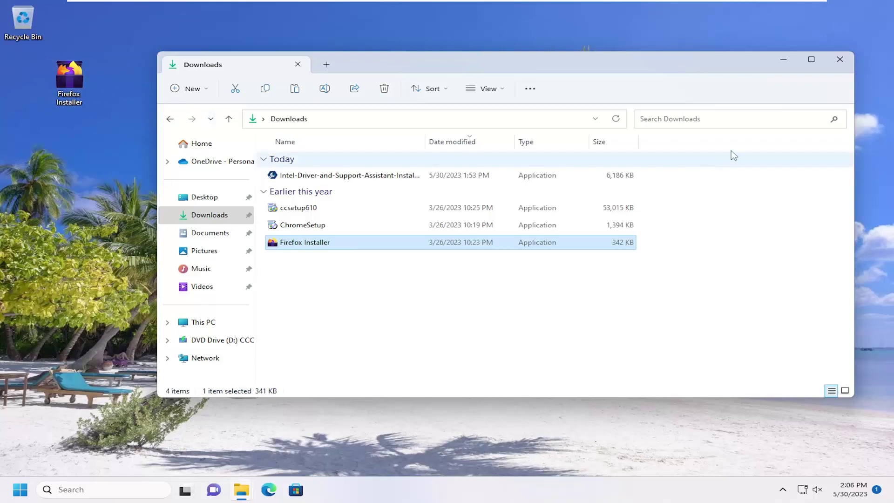
pyautogui.click(840, 59)
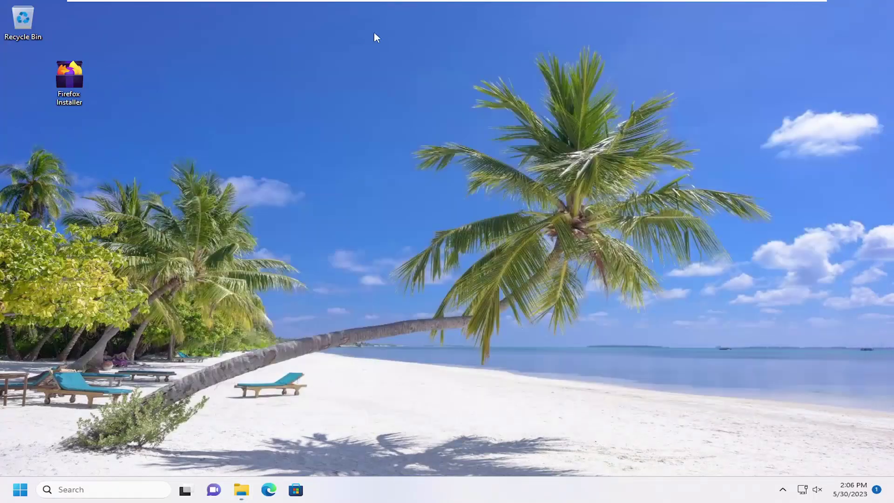